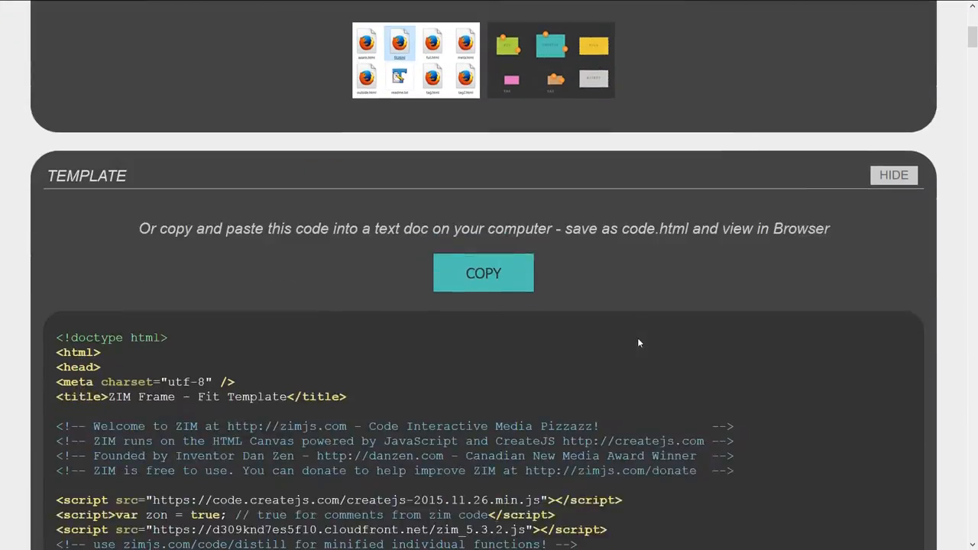
scroll(639, 342, "down", 3)
scroll(639, 343, "down", 4)
scroll(639, 345, "down", 5)
scroll(640, 349, "down", 5)
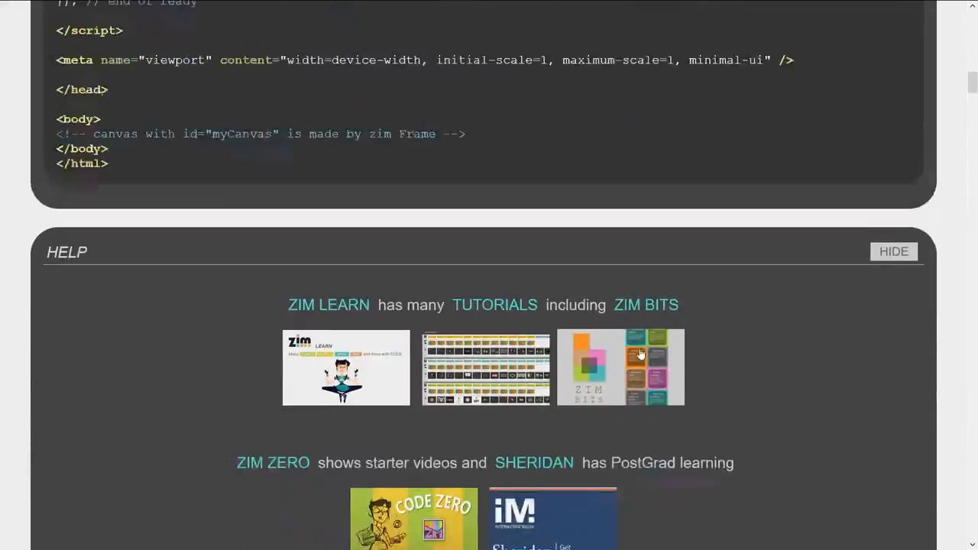
scroll(640, 354, "down", 3)
scroll(640, 352, "down", 4)
scroll(640, 352, "down", 2)
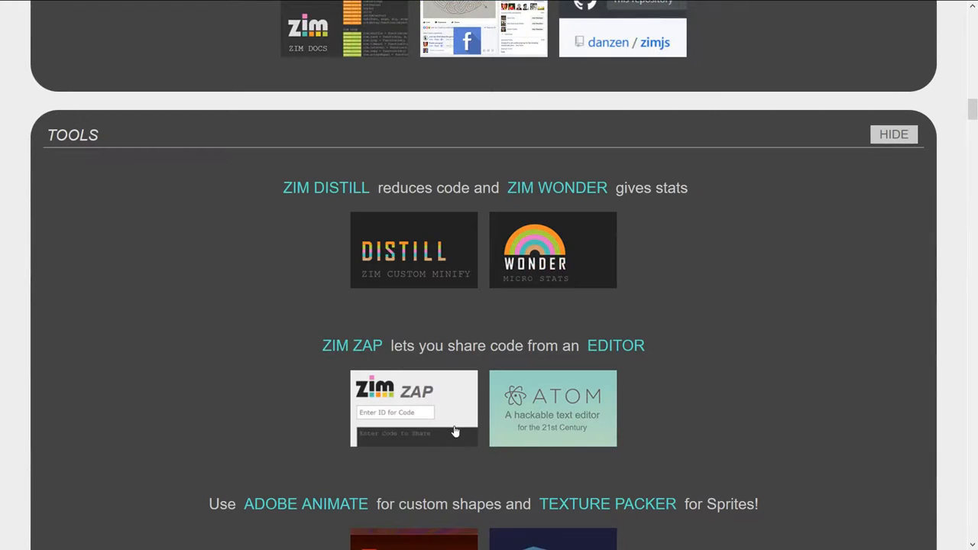
scroll(455, 432, "down", 1)
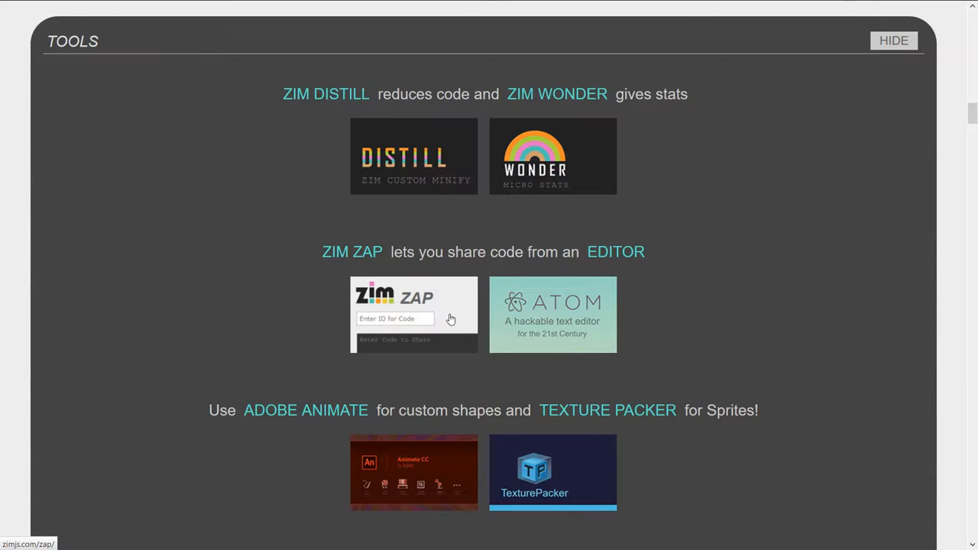
Step: Go to the ZIM ZAP page and enter the share ID gesture
left_click(451, 319)
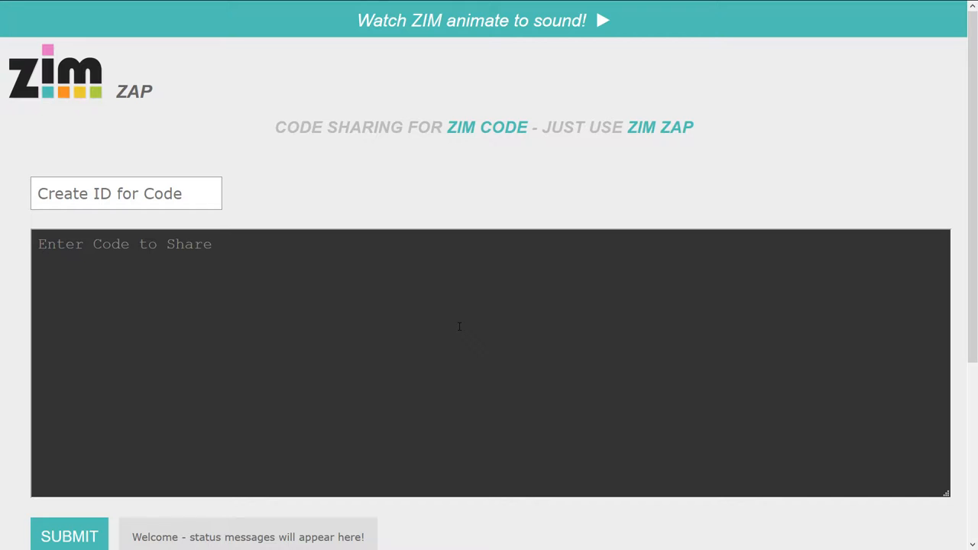
left_click(127, 192)
type("gesture")
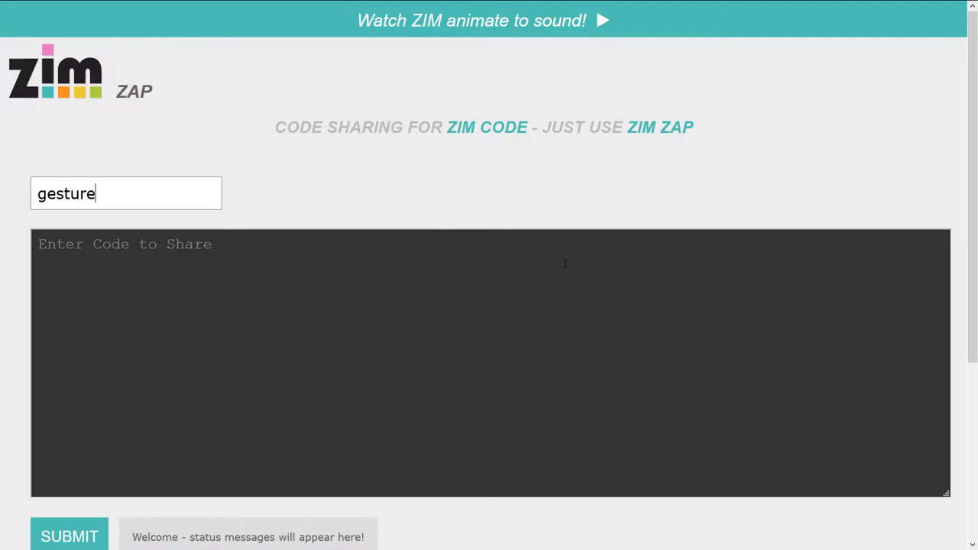
scroll(387, 229, "down", 2)
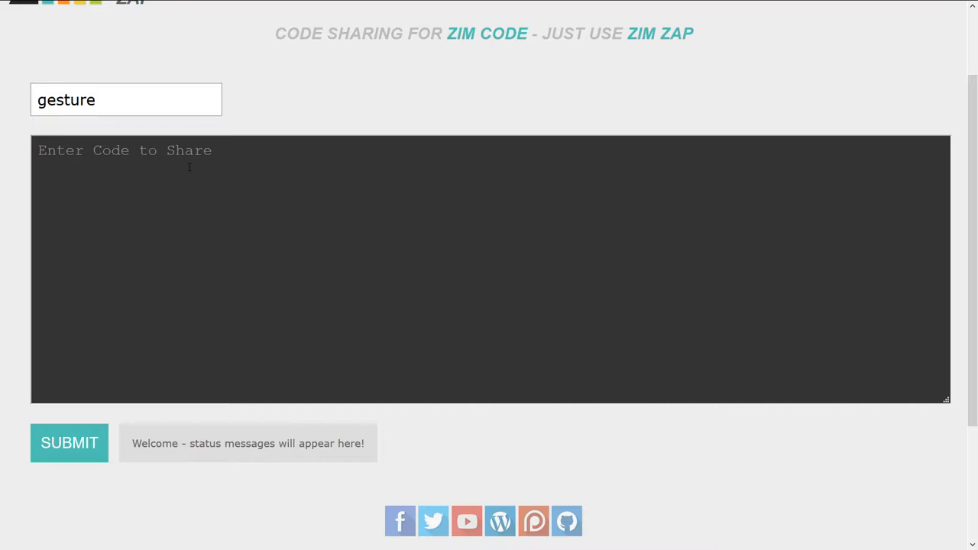
scroll(244, 181, "up", 2)
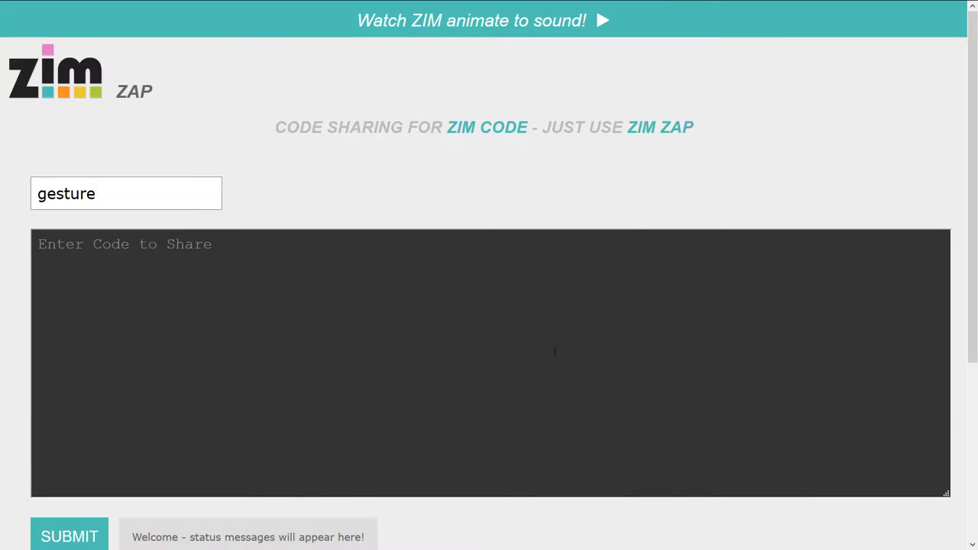
Step: Leave browser fullscreen, move Firefox aside, and focus the gesture code in Atom's capture.html
key("F11")
left_click(943, 9)
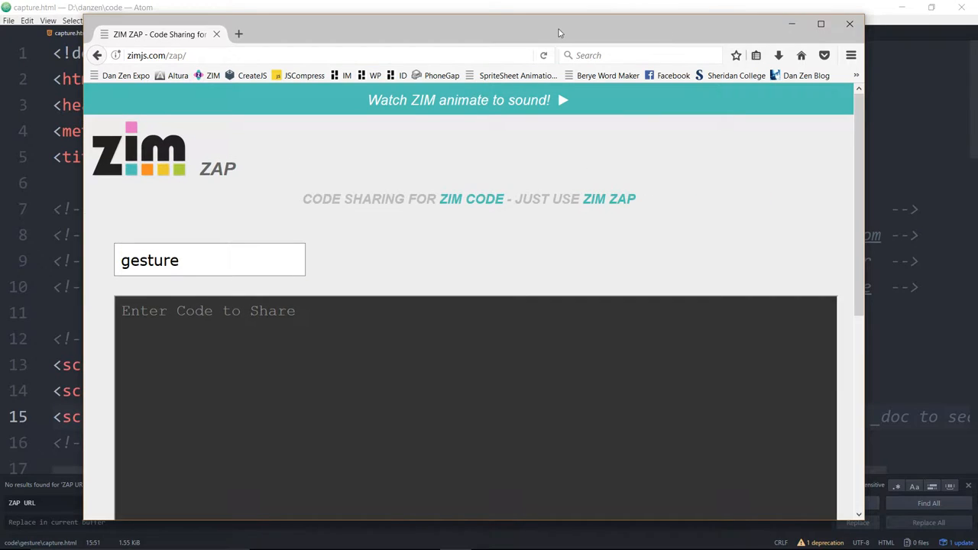
left_click_drag(561, 34, 925, 34)
left_click(314, 153)
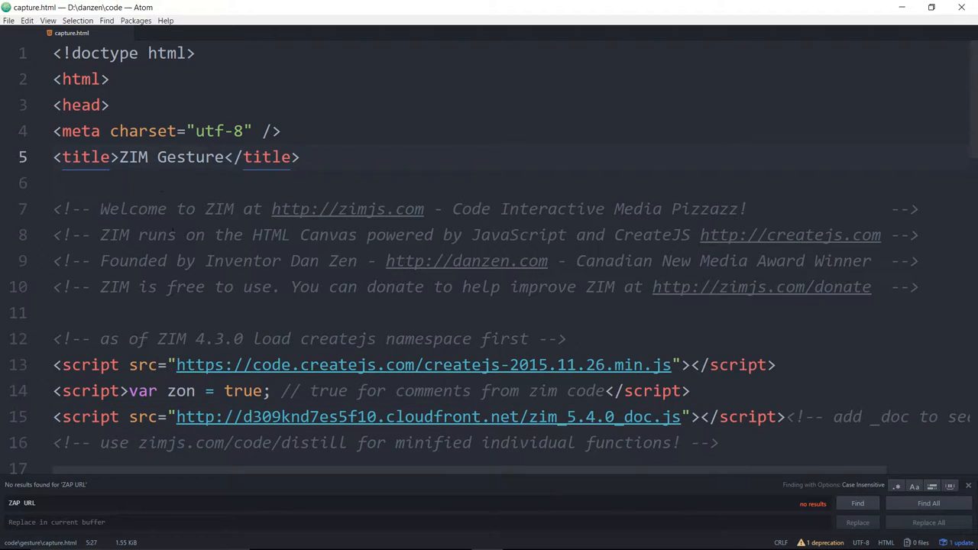
scroll(315, 151, "down", 2)
scroll(441, 201, "up", 2)
scroll(412, 197, "down", 1)
scroll(386, 194, "down", 1)
scroll(386, 195, "down", 3)
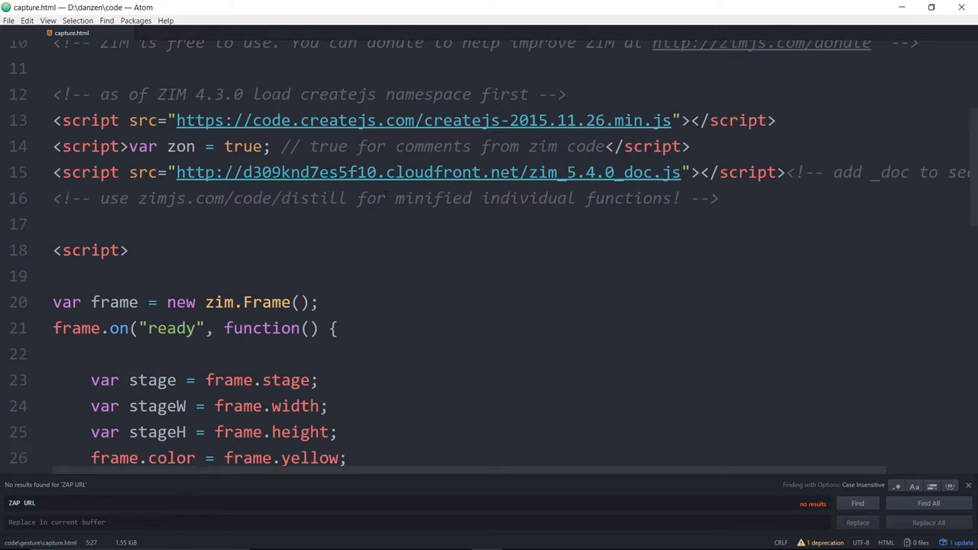
scroll(386, 195, "down", 3)
scroll(386, 195, "down", 2)
scroll(386, 195, "down", 3)
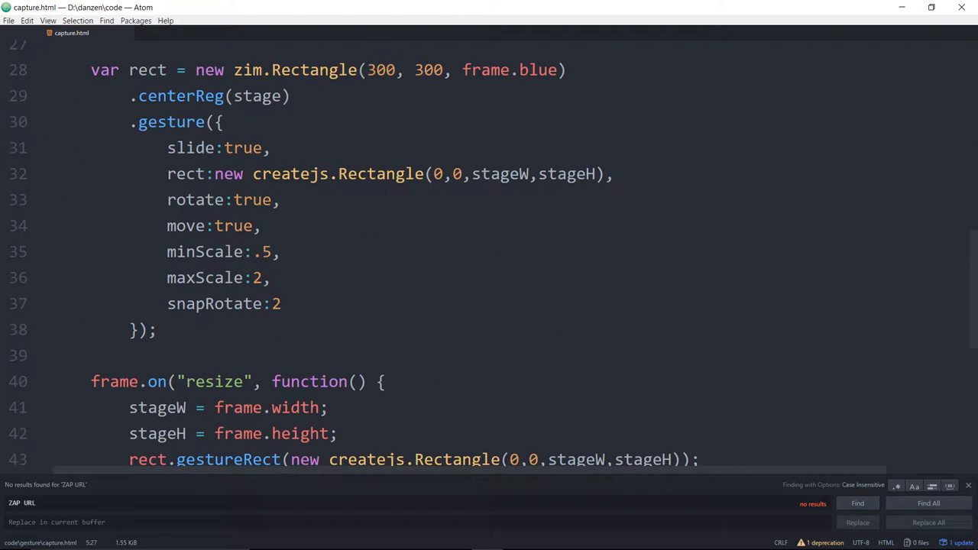
left_click(380, 224)
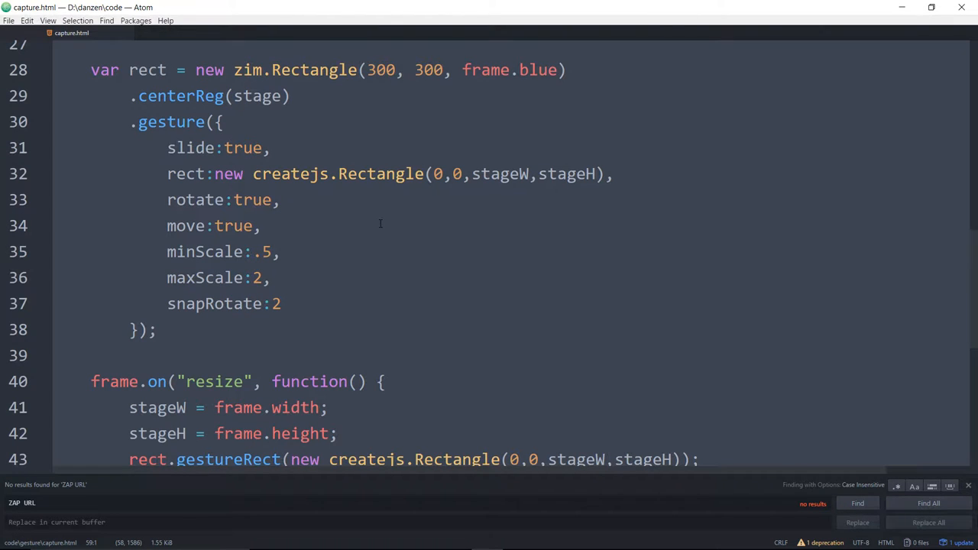
Step: Paste the copied gesture code into the share box and submit it, creating zimjs.com/zap/gesture
key("alt+Tab")
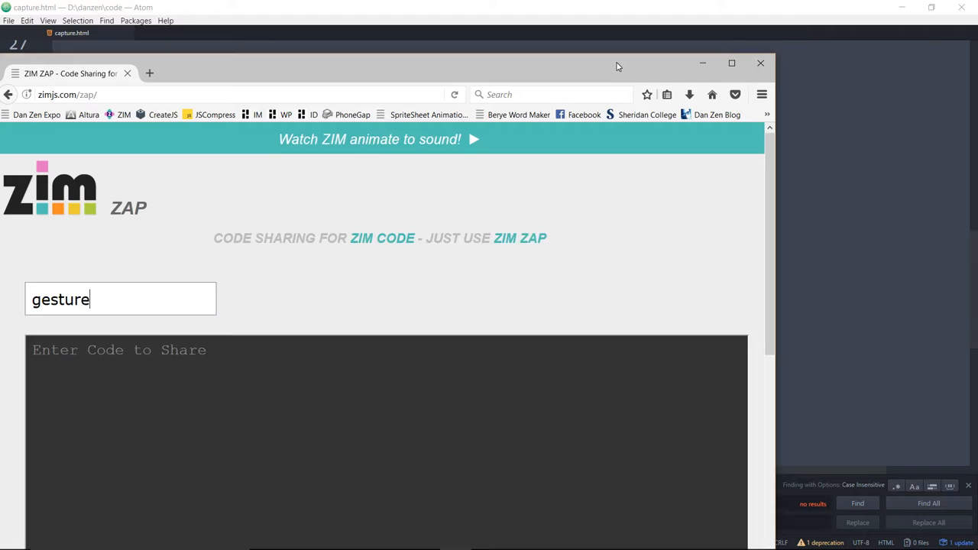
left_click(285, 350)
key("ctrl+v")
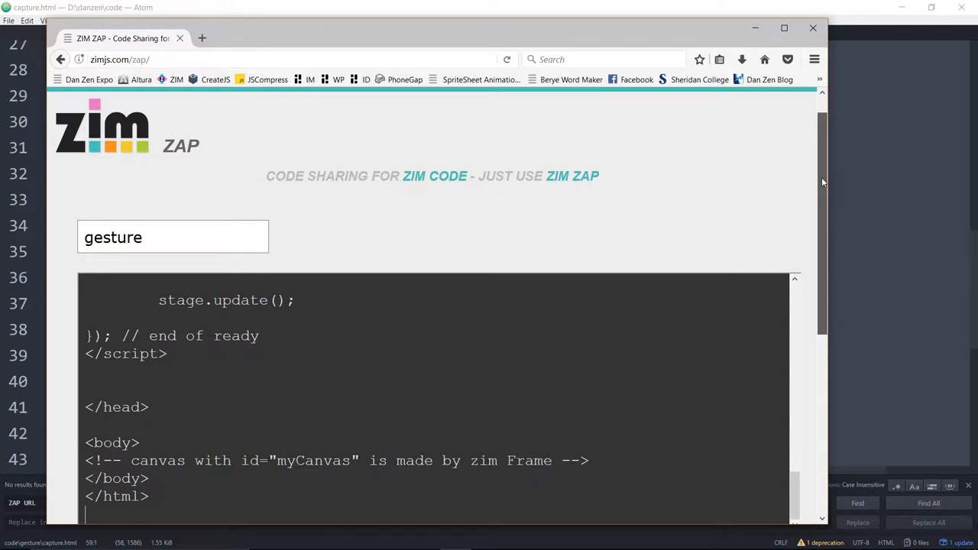
left_click_drag(822, 177, 815, 252)
left_click_drag(795, 360, 795, 169)
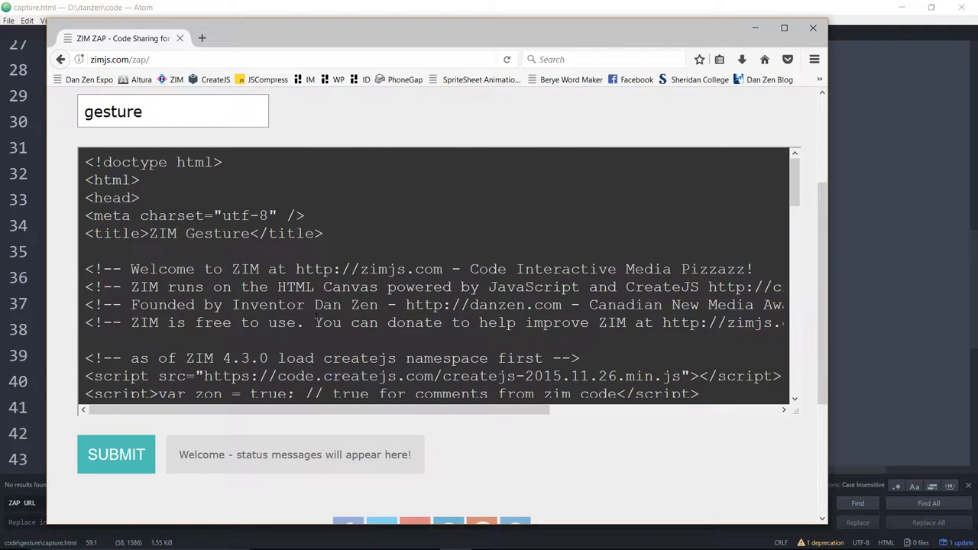
left_click(115, 462)
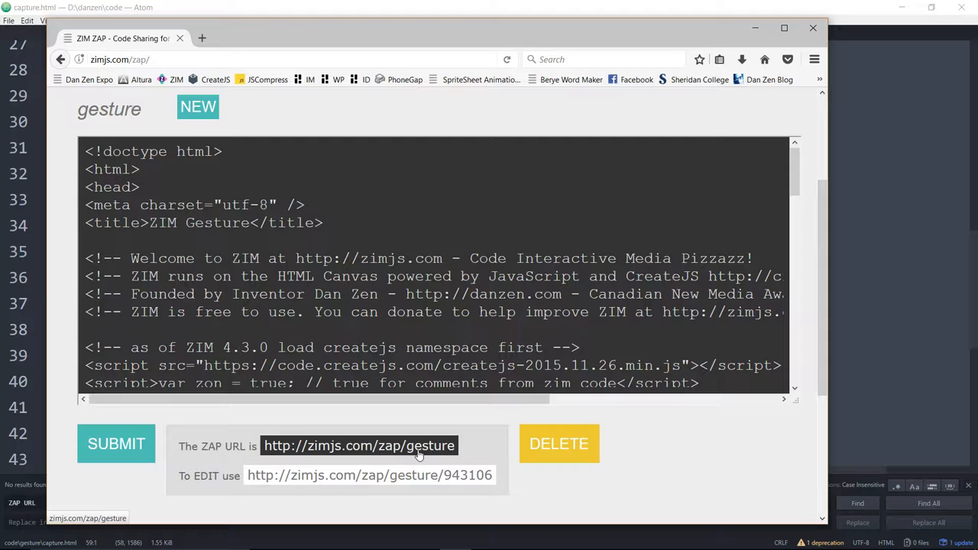
key("ctrl+plus")
key("ctrl+plus")
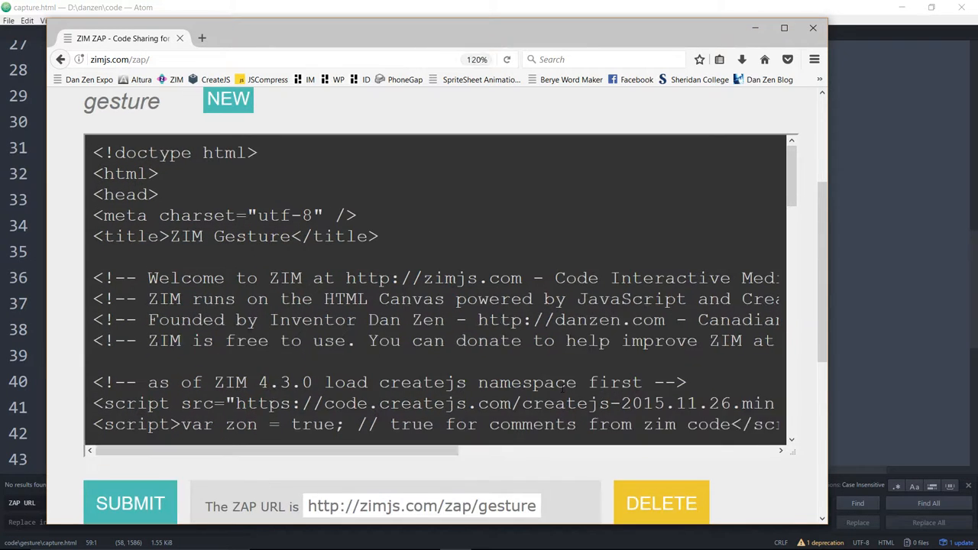
key("ctrl+plus")
scroll(612, 344, "down", 10)
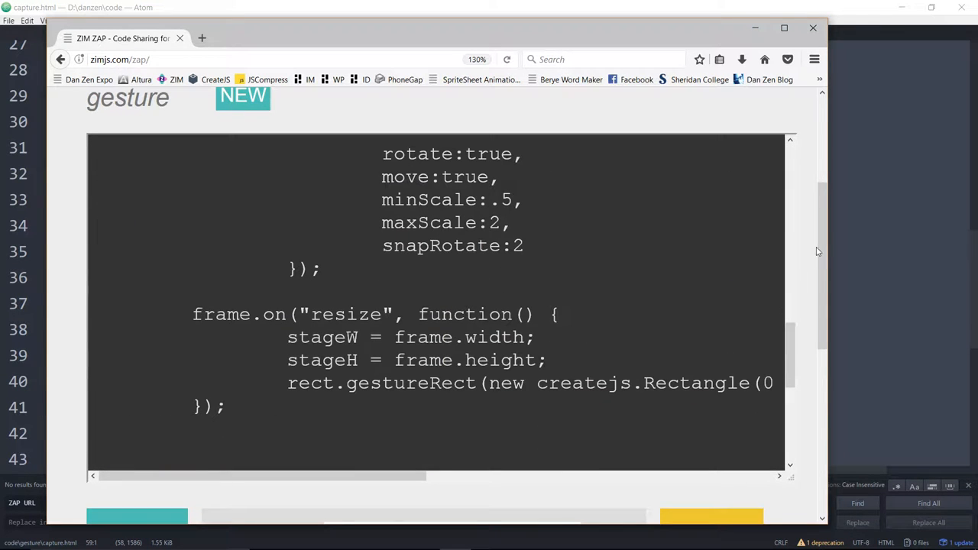
scroll(819, 260, "down", 4)
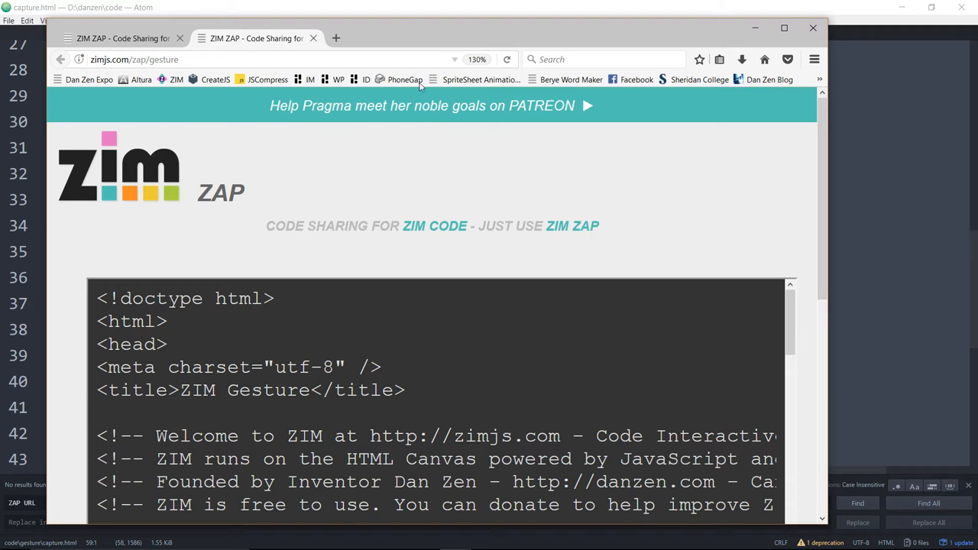
mouse_move(821, 122)
left_mouse_down()
mouse_move(821, 231)
mouse_move(820, 205)
left_mouse_up()
Step: Select all the shared gesture code on the ZAP page and bring Atom forward
left_click(432, 212)
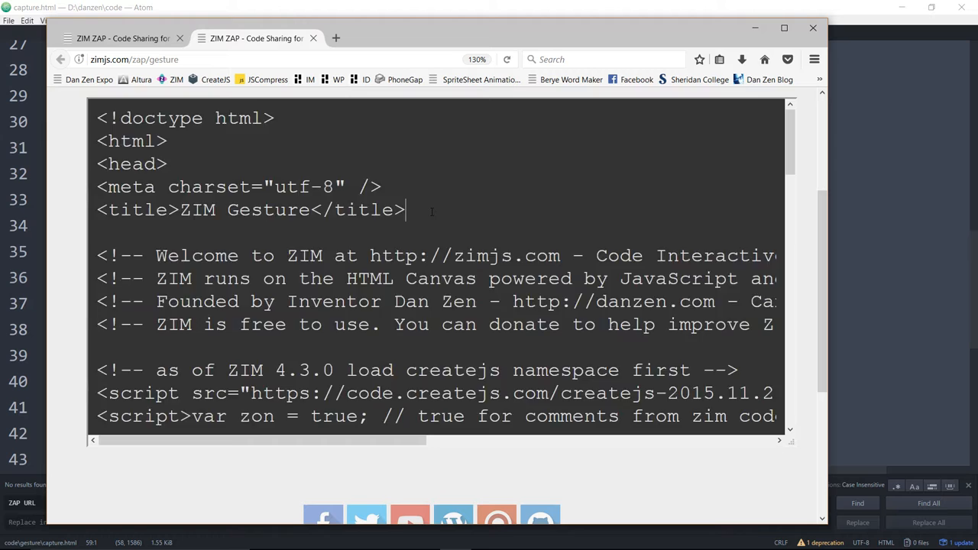
key("ctrl+a")
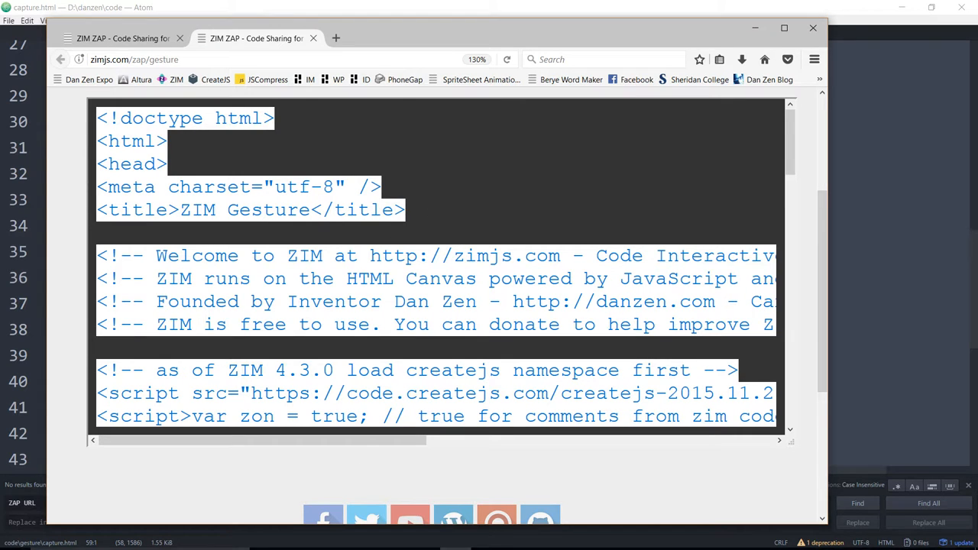
left_click(488, 538)
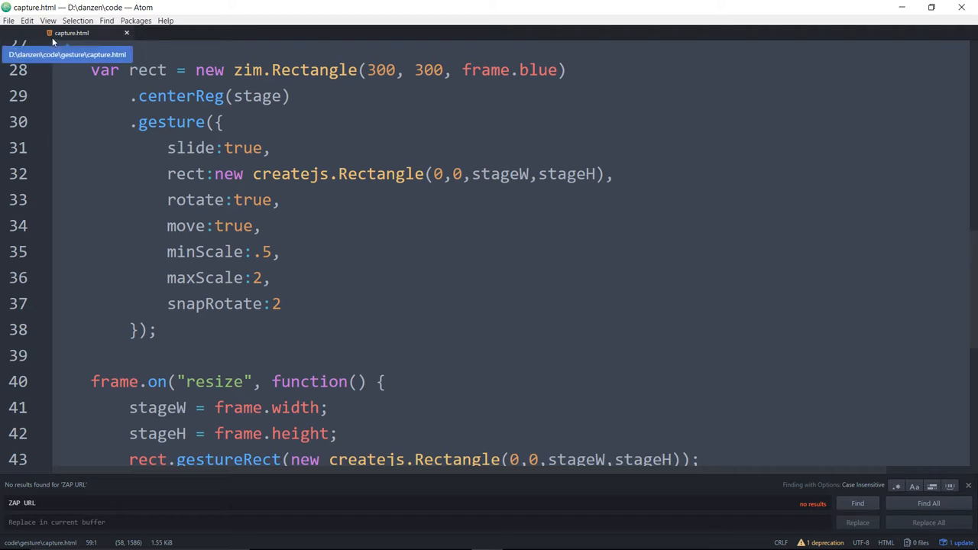
Step: Create a new Atom file with the pasted gesture code and save it as gestureTest.html
left_click(9, 21)
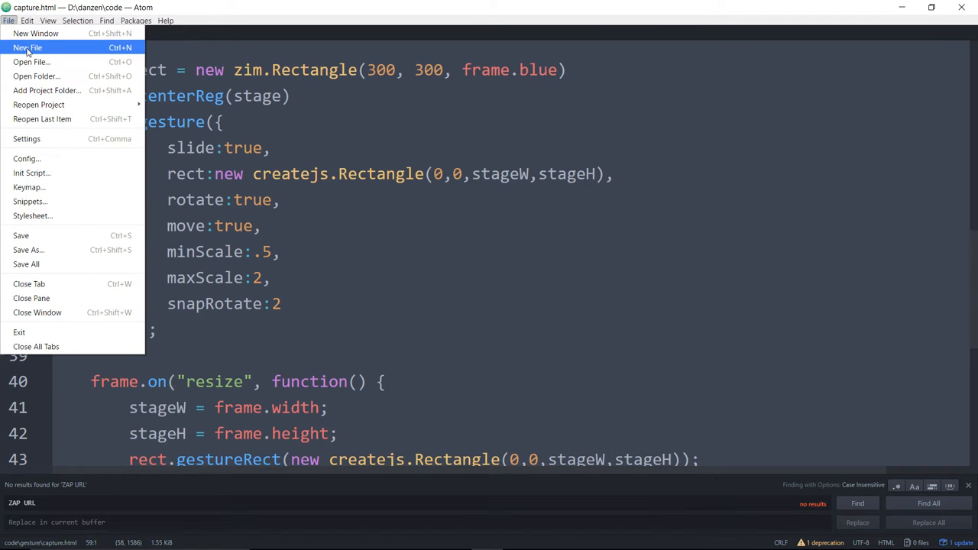
left_click(28, 47)
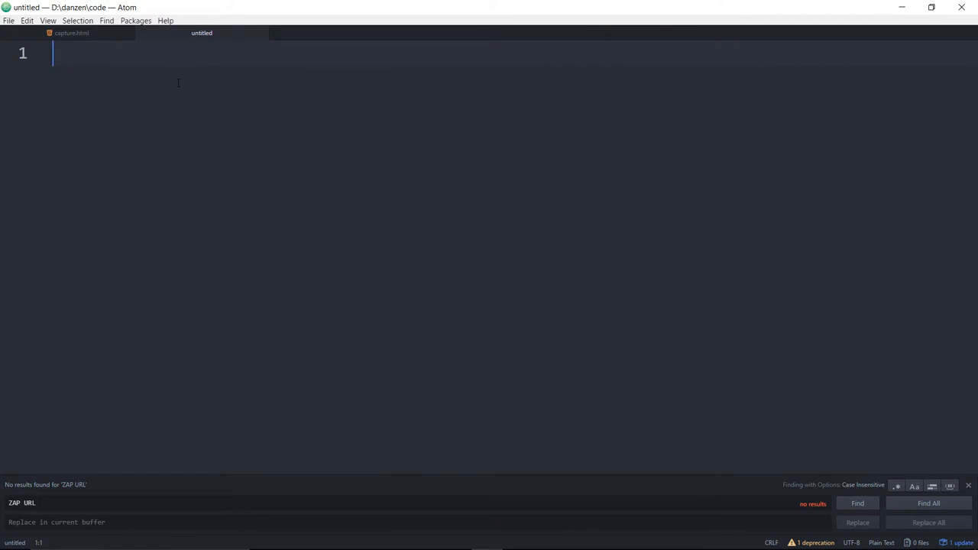
key("ctrl+v")
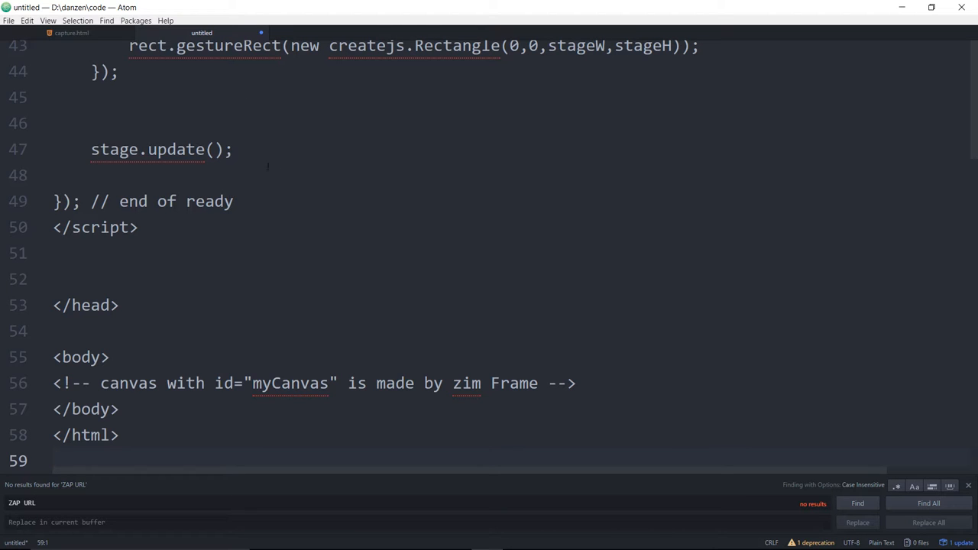
left_click(9, 21)
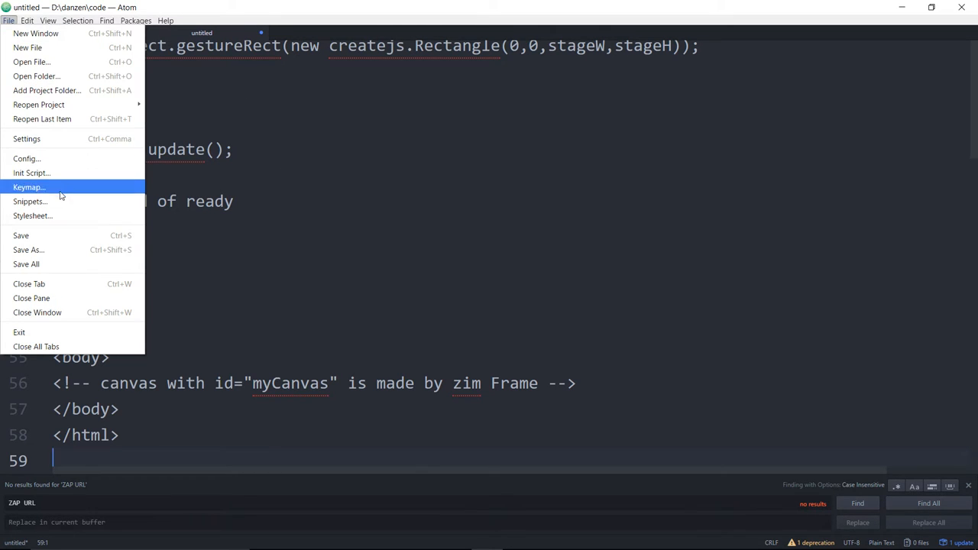
left_click(64, 250)
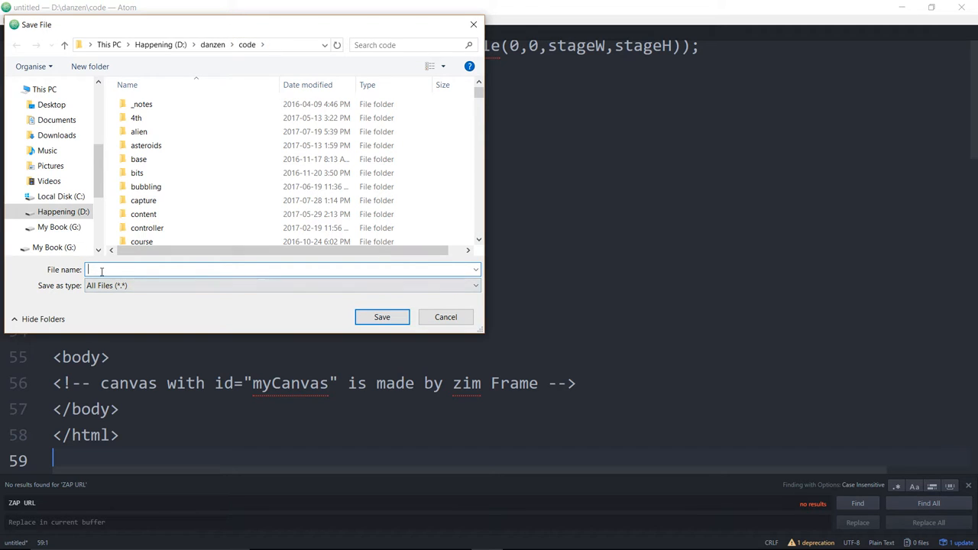
type("gestureTe")
type("st.")
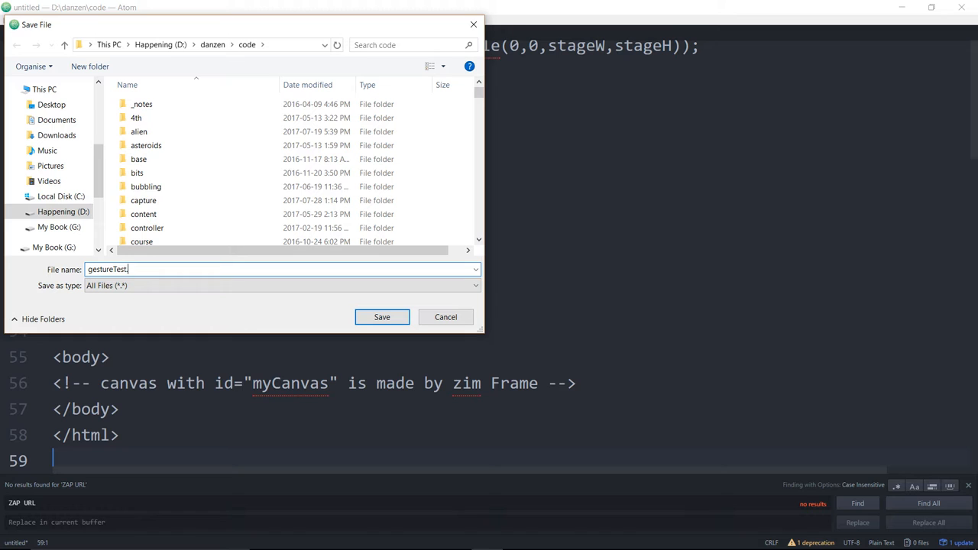
type("html")
key("Return")
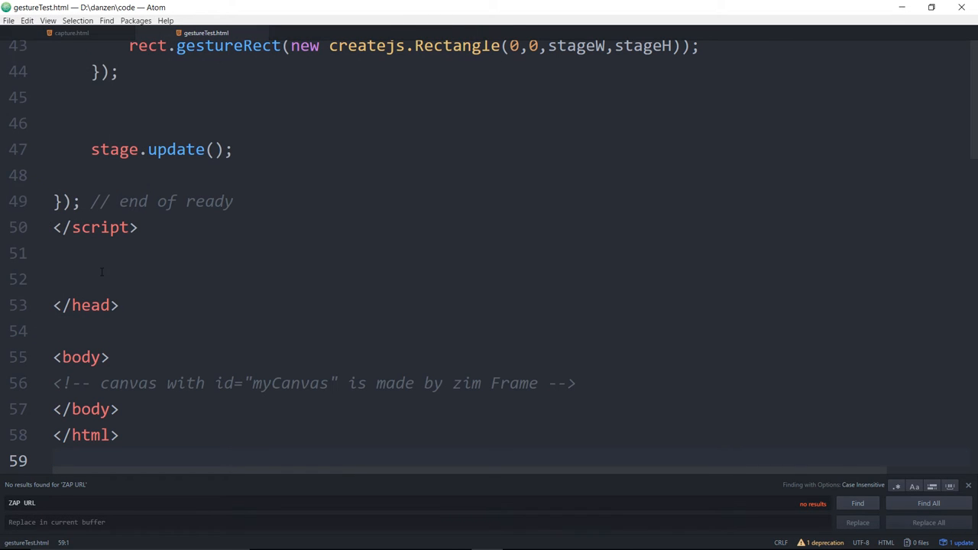
Step: Open gestureTest.html in Firefox, drag and rotate the teal square, then close that tab
right_click(277, 186)
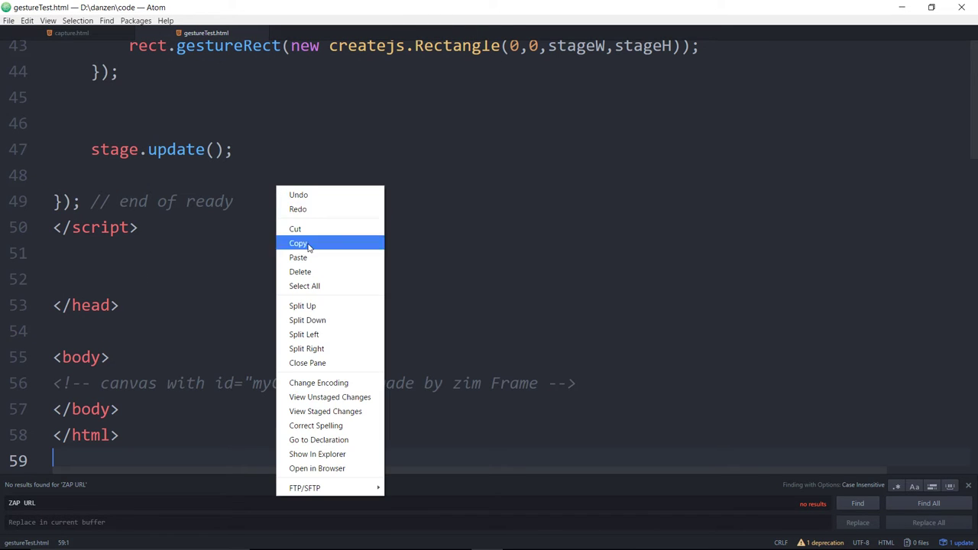
left_click(345, 469)
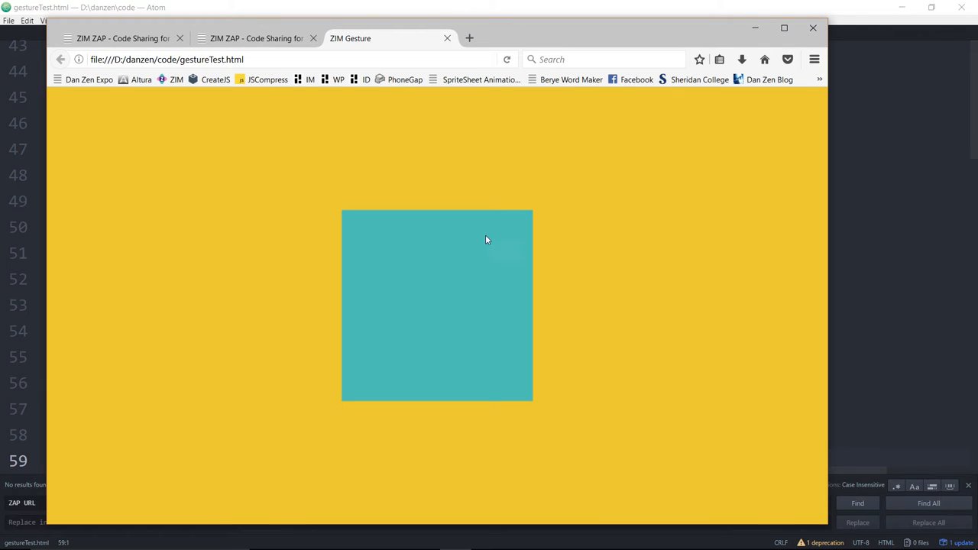
mouse_move(484, 238)
left_mouse_down()
mouse_move(280, 286)
mouse_move(406, 260)
mouse_move(371, 234)
mouse_move(453, 230)
left_mouse_up()
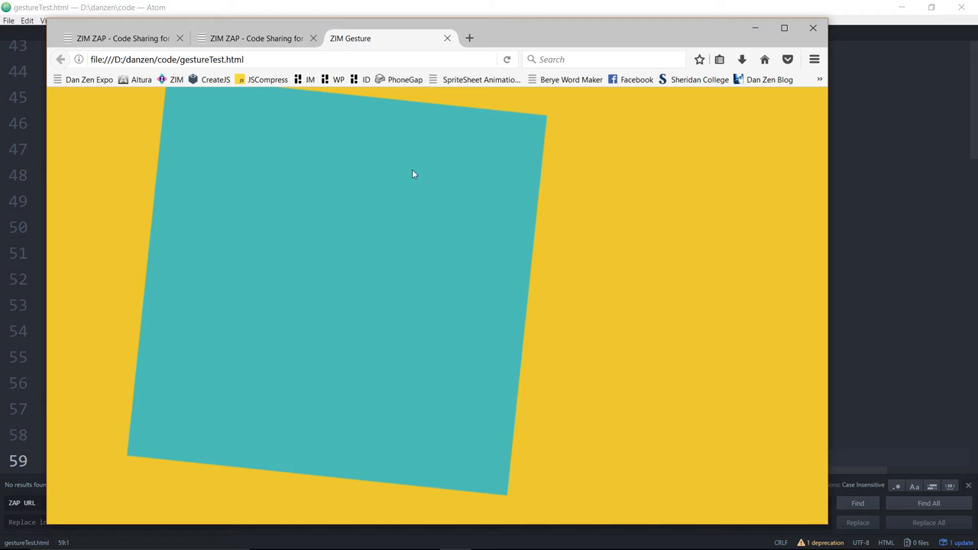
left_click_drag(181, 59, 253, 59)
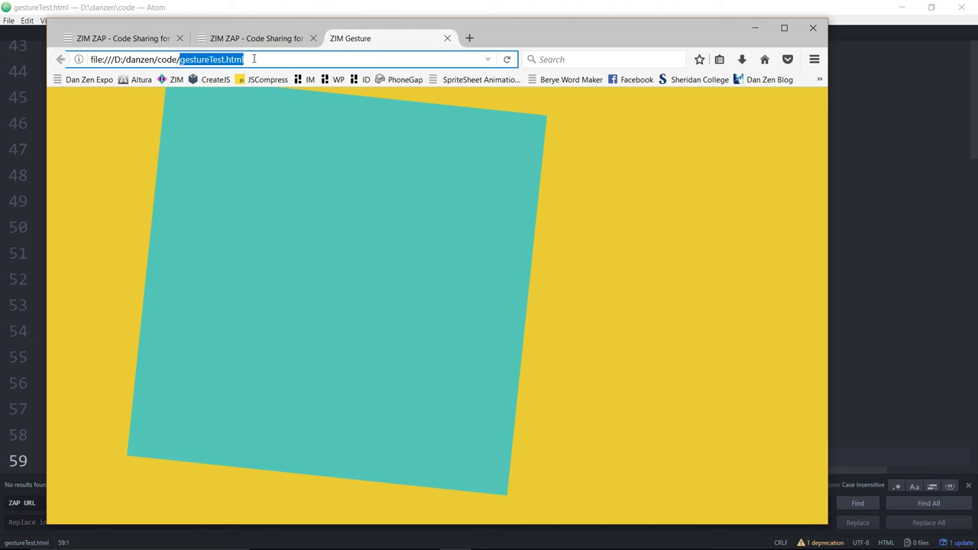
left_click(447, 38)
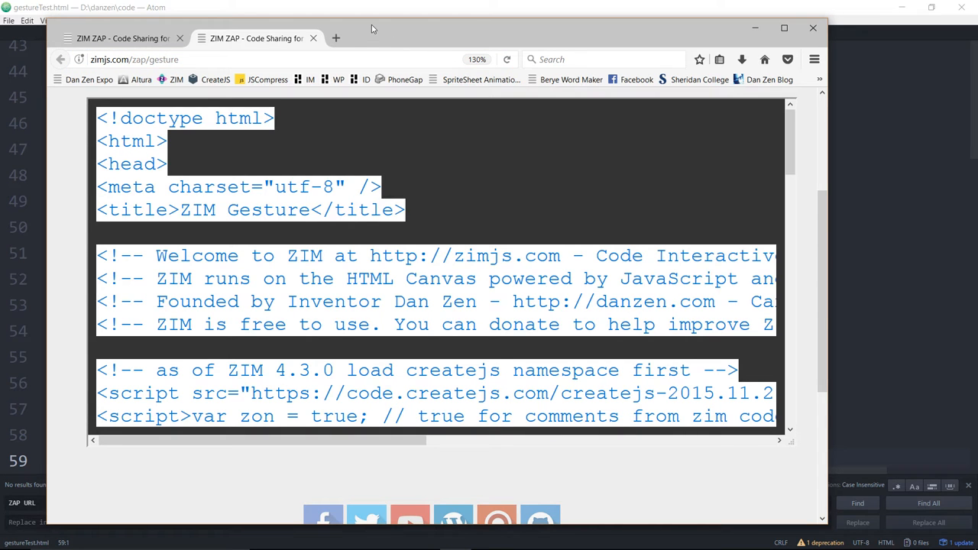
scroll(488, 350, "down", 10)
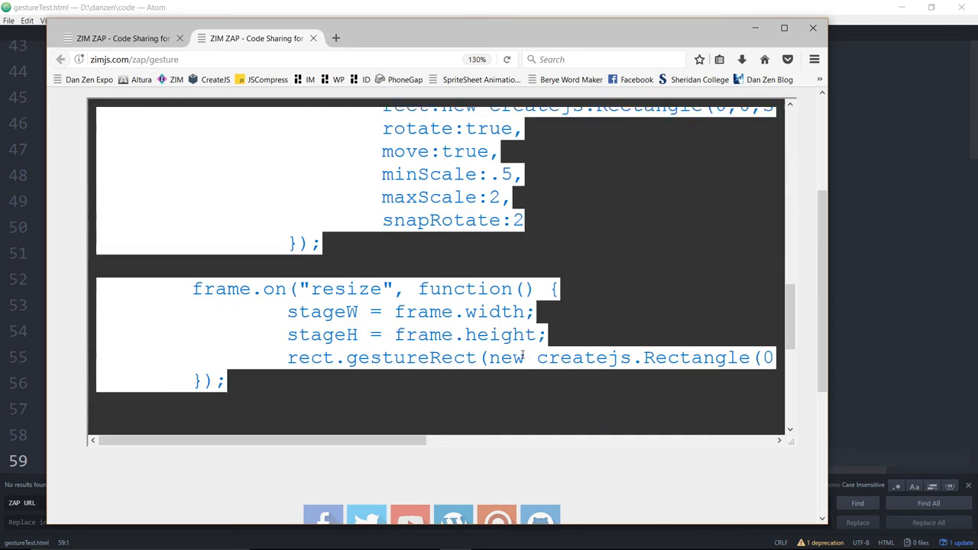
scroll(488, 350, "up", 1)
scroll(489, 350, "up", 7)
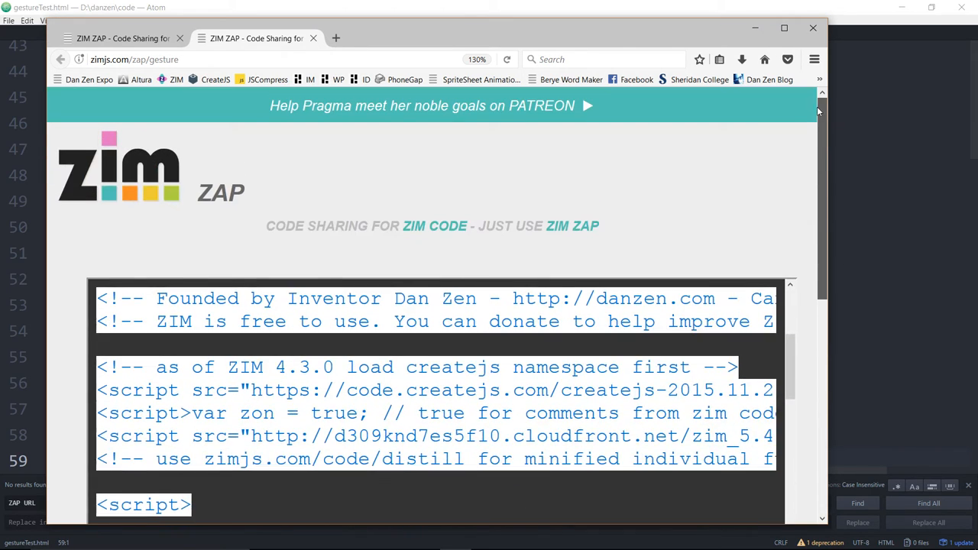
Step: Deselect the shared code and close the duplicate ZIM ZAP tab
left_click(632, 193)
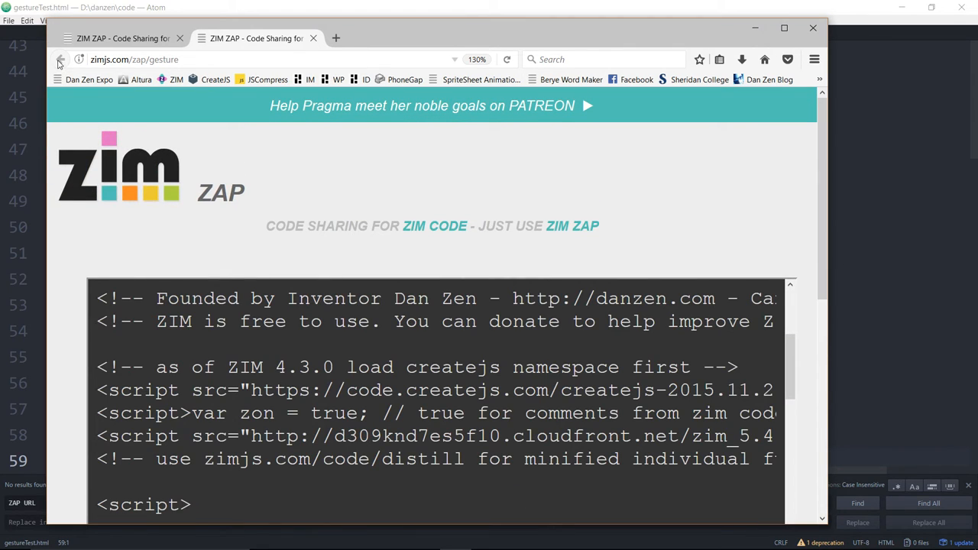
left_click(313, 38)
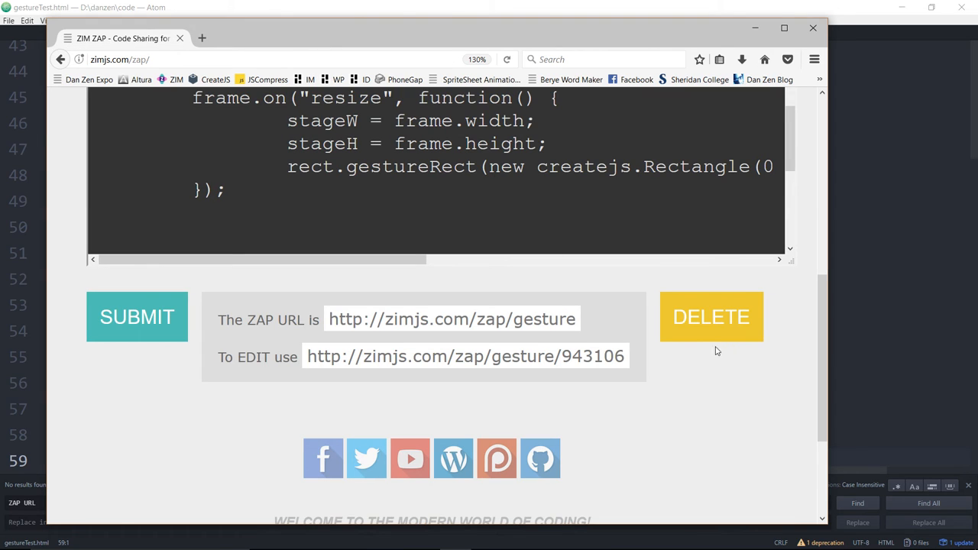